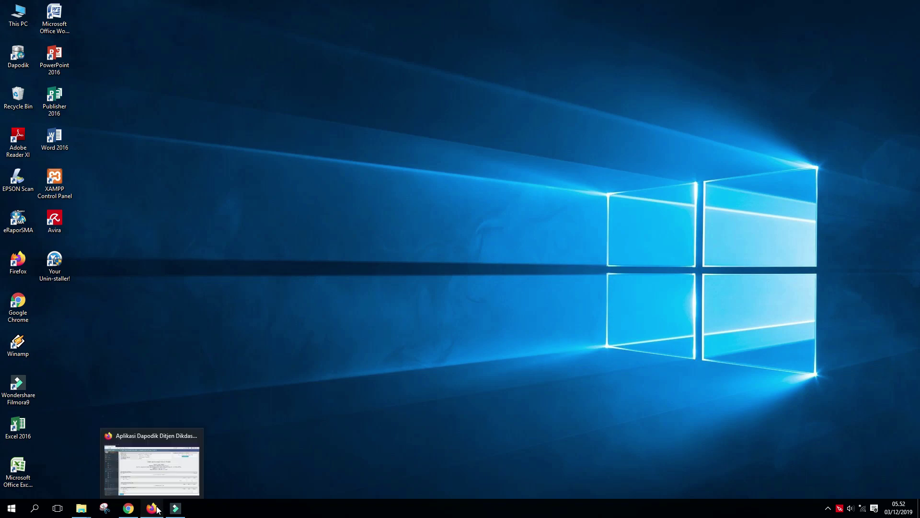
Log in as admin with the account password, choosing Sistem Paket and the Admin user level
click(512, 88)
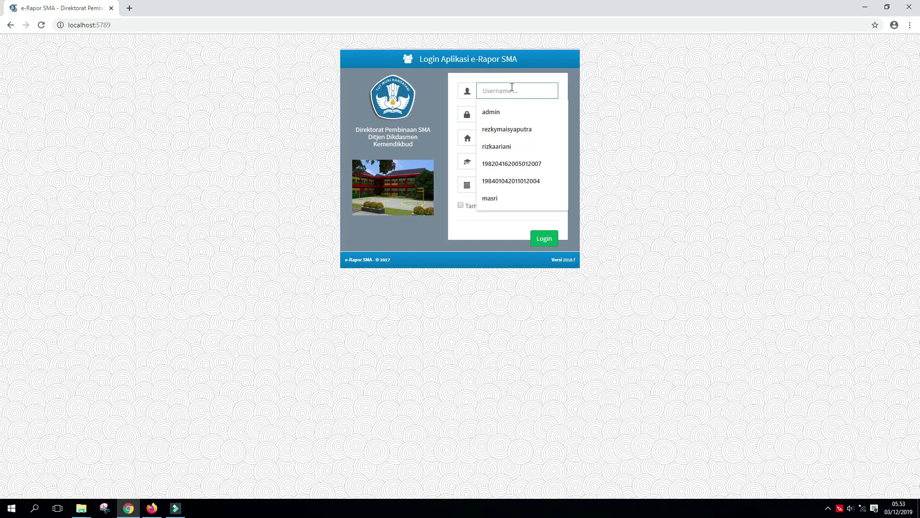
text(admin)
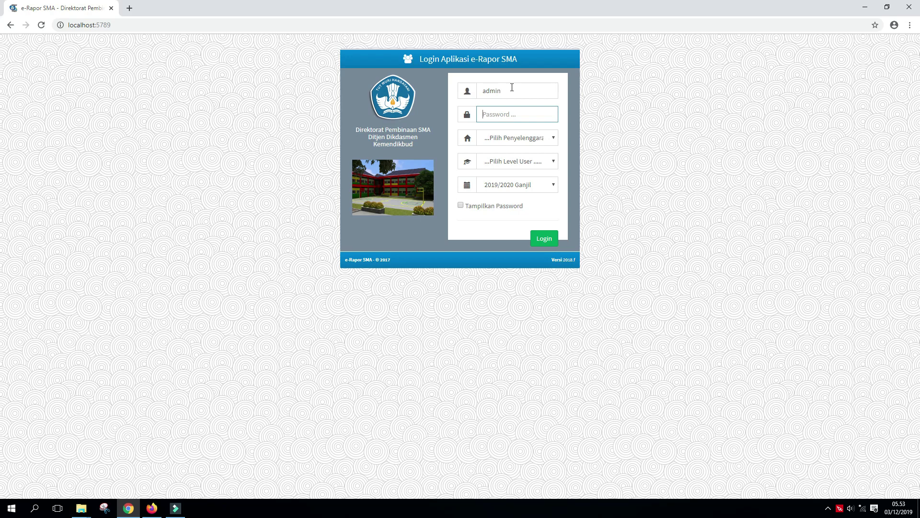
text(a)
key(Tab)
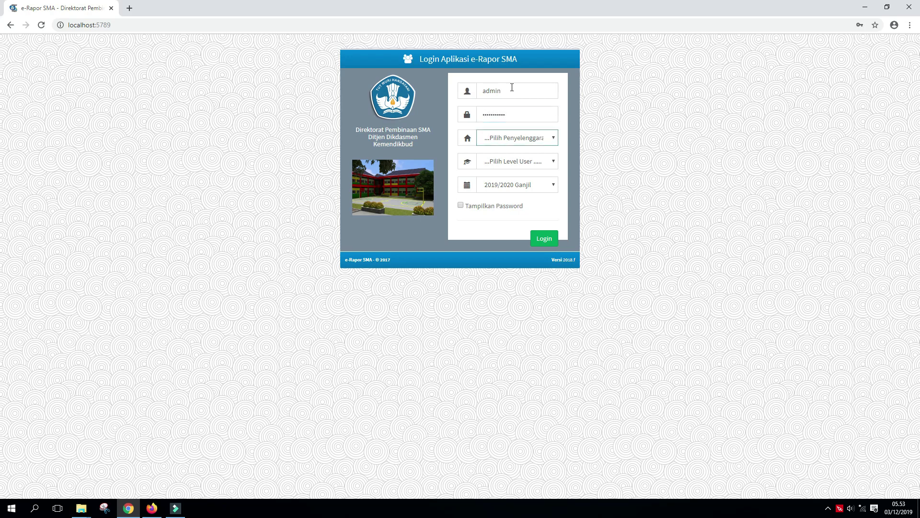
key(Down)
key(Tab)
key(Down)
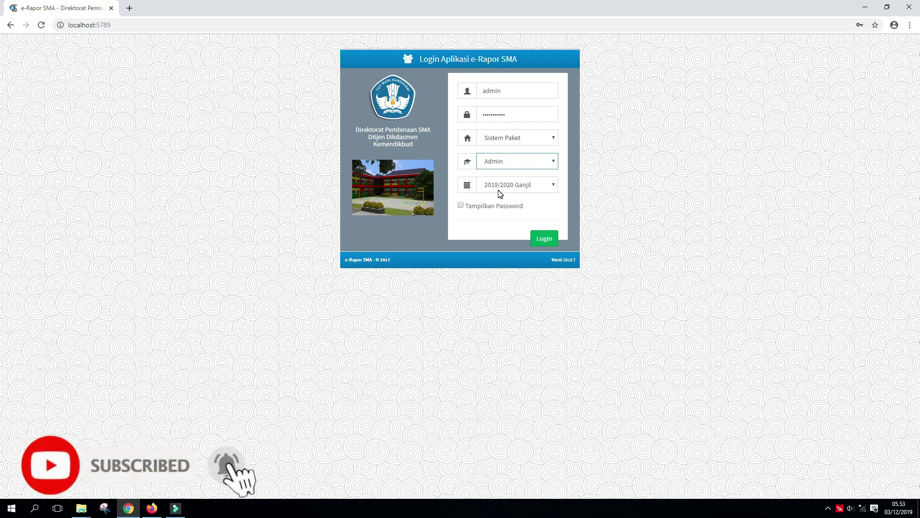
click(547, 241)
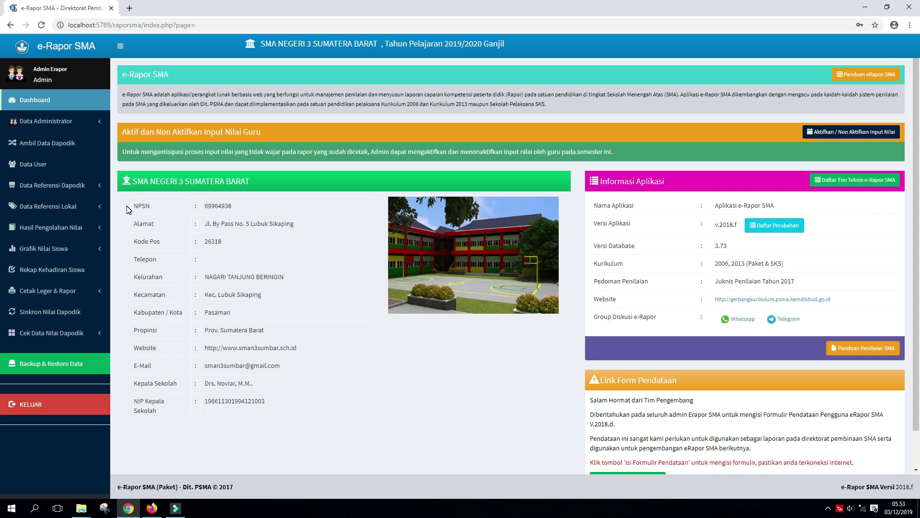
Run Sinkron Semua Data from the Ambil Data Dapodik page to pull every Dapodik category
click(71, 145)
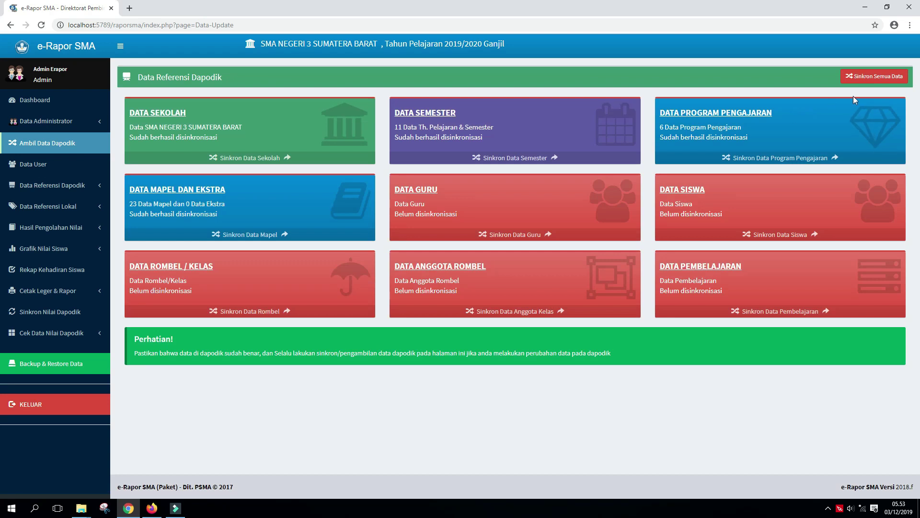
click(864, 81)
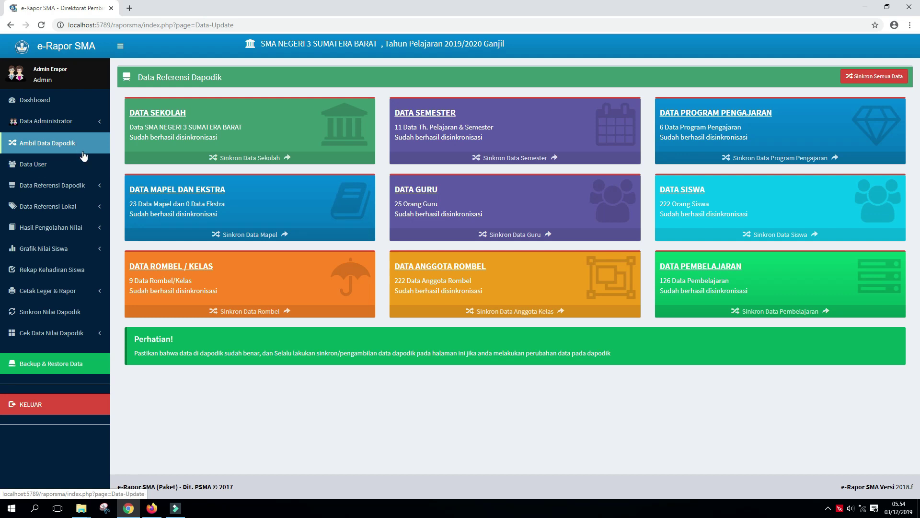
View the still-empty Kelas Lintas Minat tab under Data Referensi Dapodik > Data Kelas dan Wali
click(85, 184)
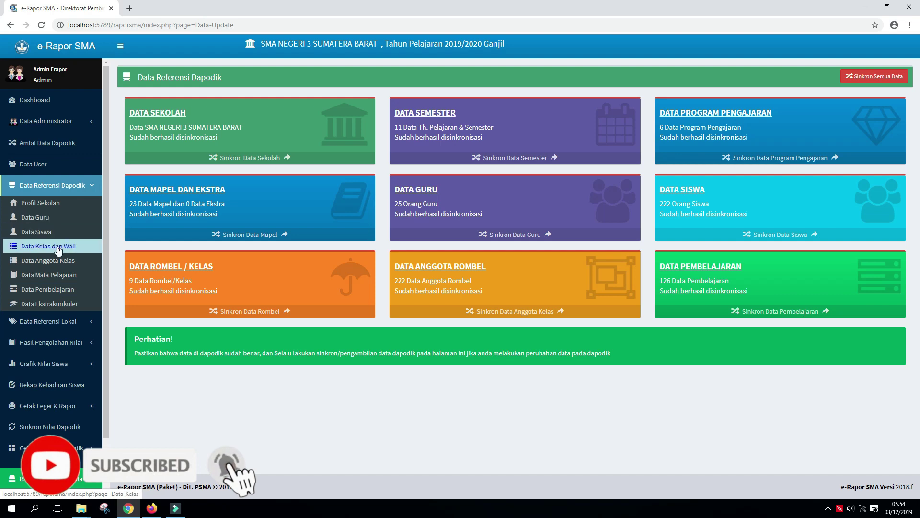
click(58, 249)
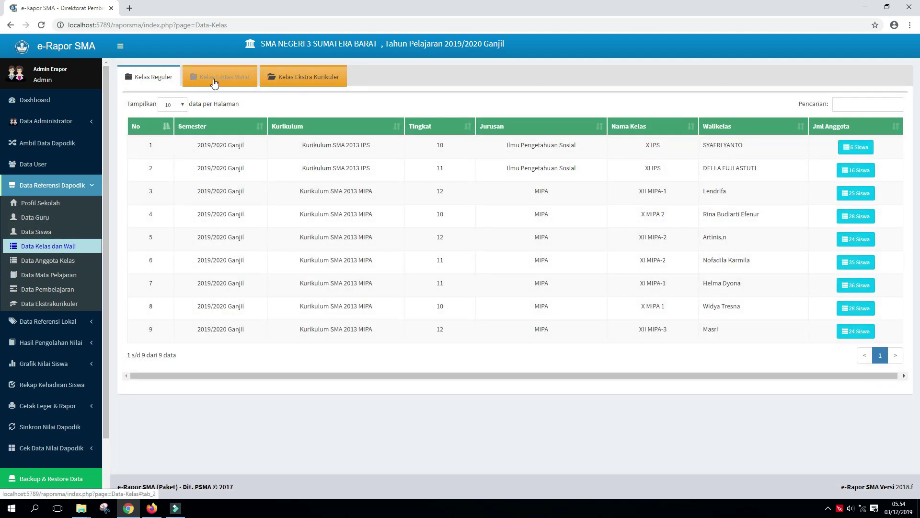
click(215, 81)
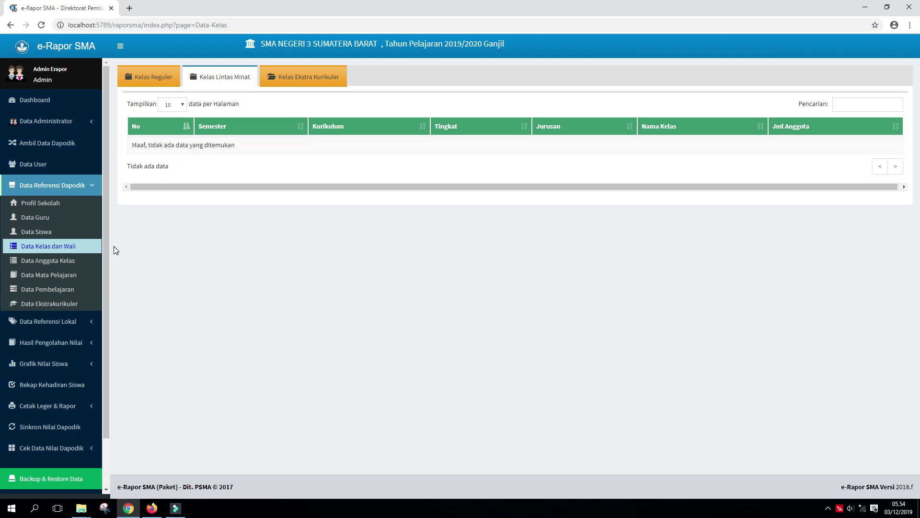
mouse_move(106, 231)
mouse_down()
mouse_move(106, 275)
mouse_move(110, 215)
mouse_up()
In Dapodik's Rombongan Belajar > Teori list, review X ING-1's Pembelajaran details
click(152, 510)
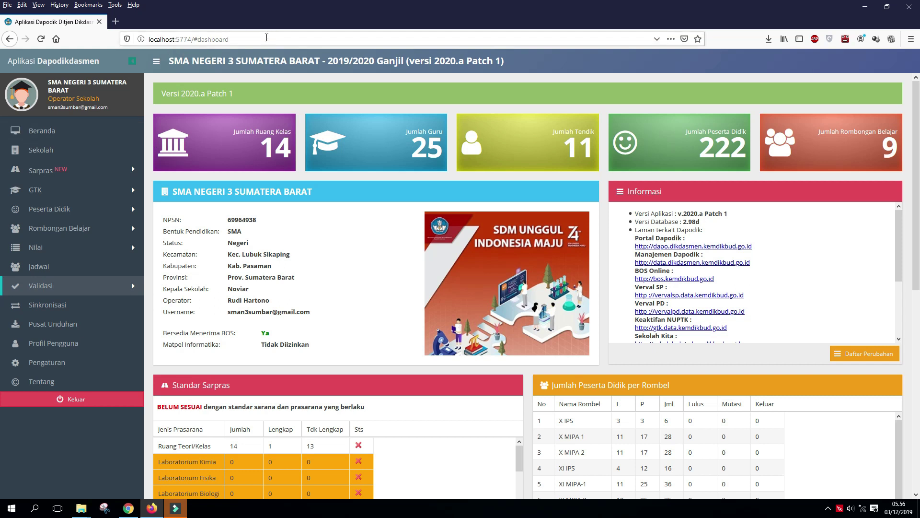
click(113, 230)
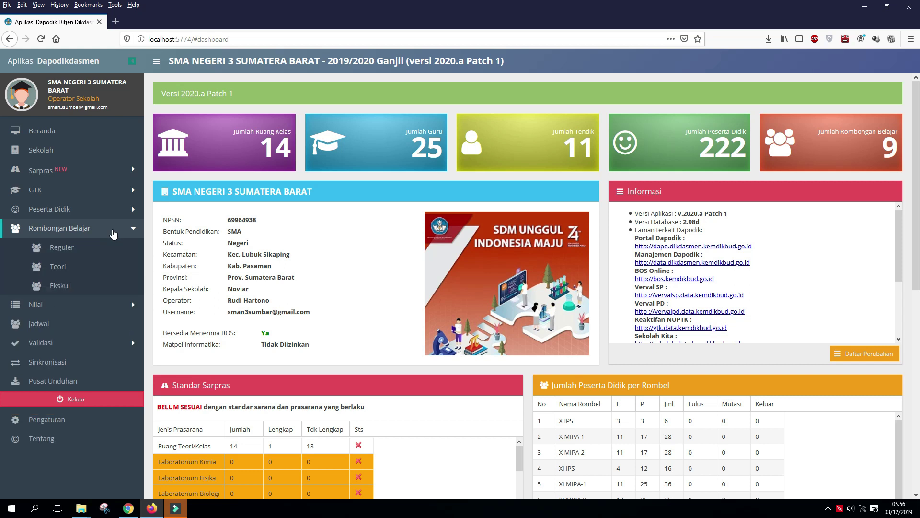
click(62, 266)
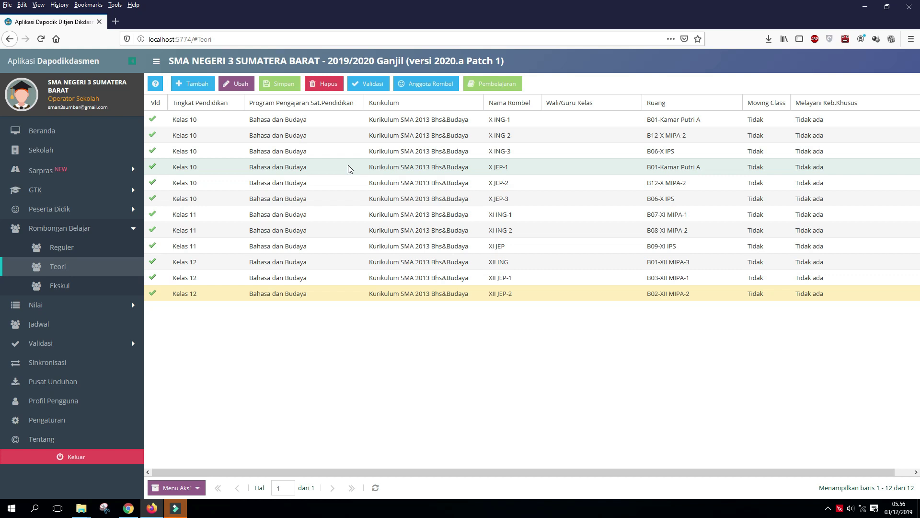
click(440, 123)
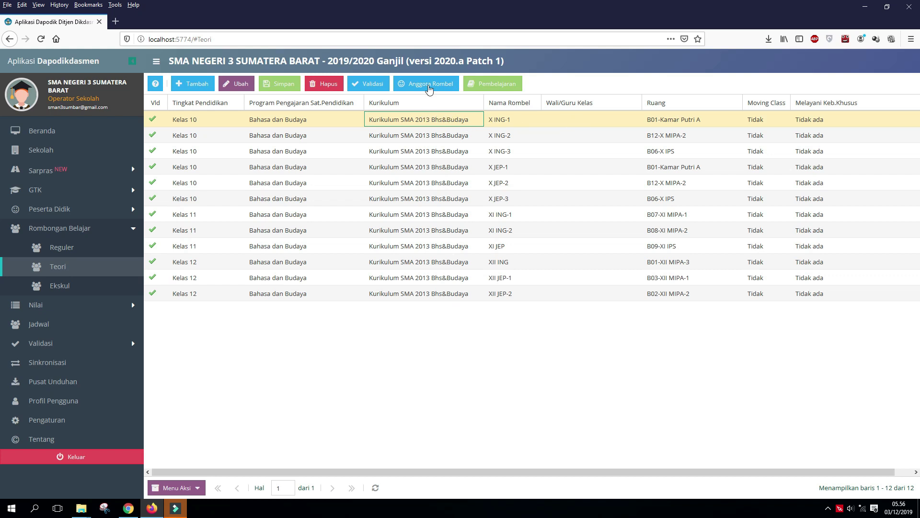
click(499, 89)
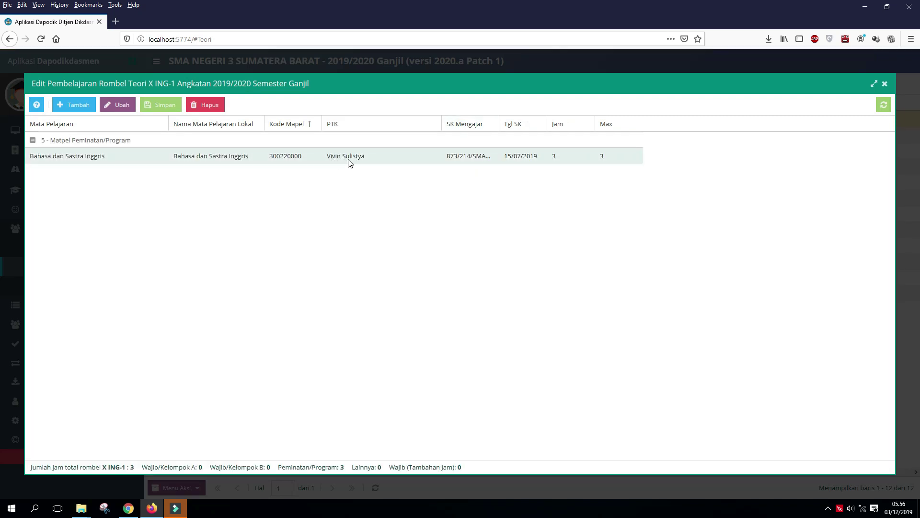
click(885, 85)
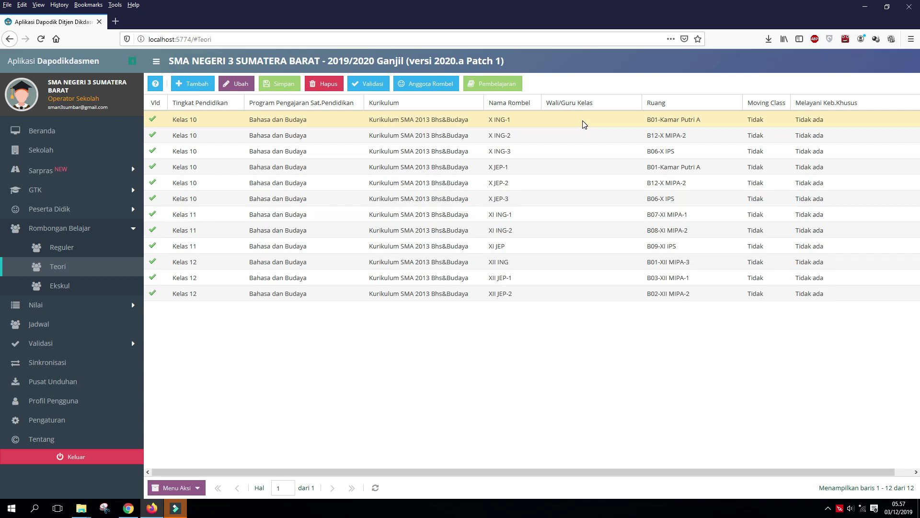
Assign the ING teacher as wali kelas of X ING-1 via the teacher autocomplete
click(583, 124)
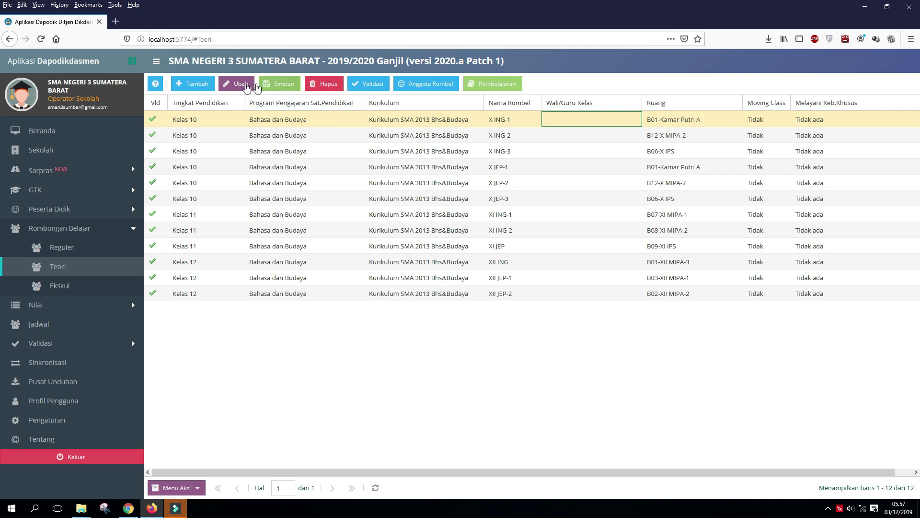
double_click(566, 119)
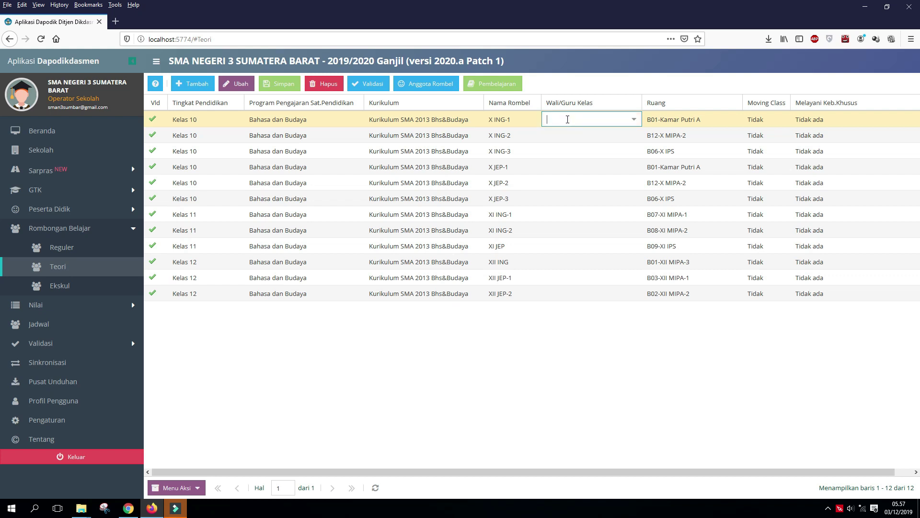
click(634, 121)
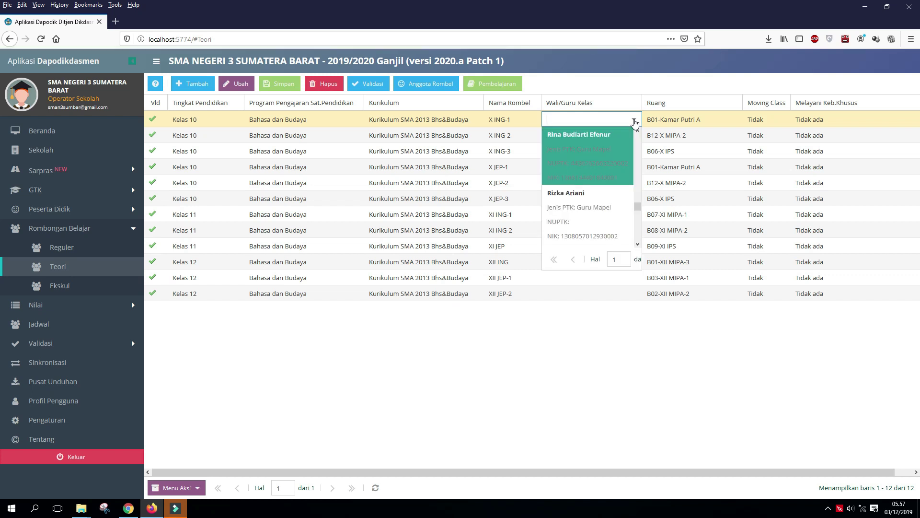
text(vivin)
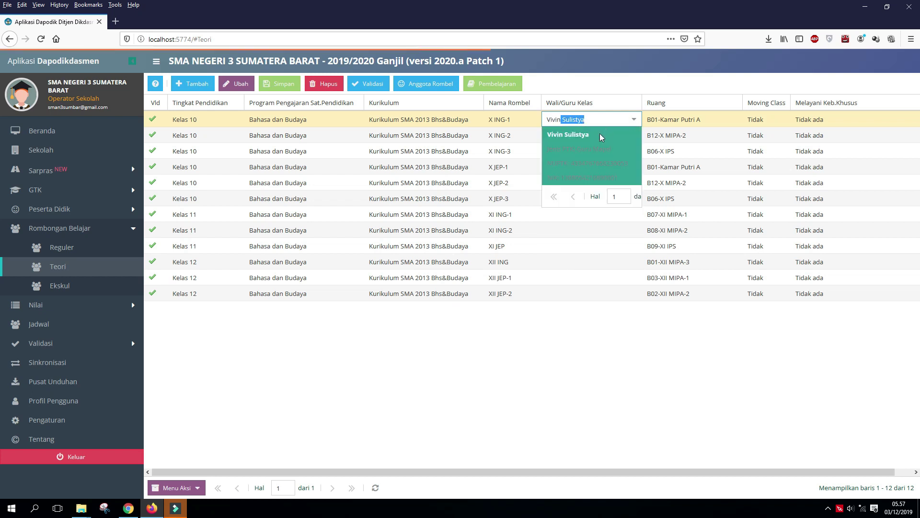
click(599, 133)
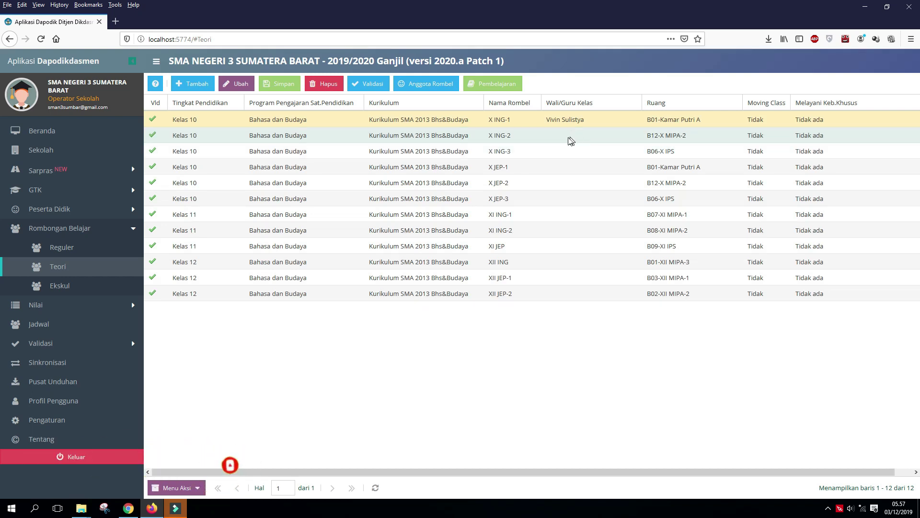
Assign the same ING teacher as wali kelas of X ING-2 and X ING-3
click(570, 141)
text(vivin)
key(Return)
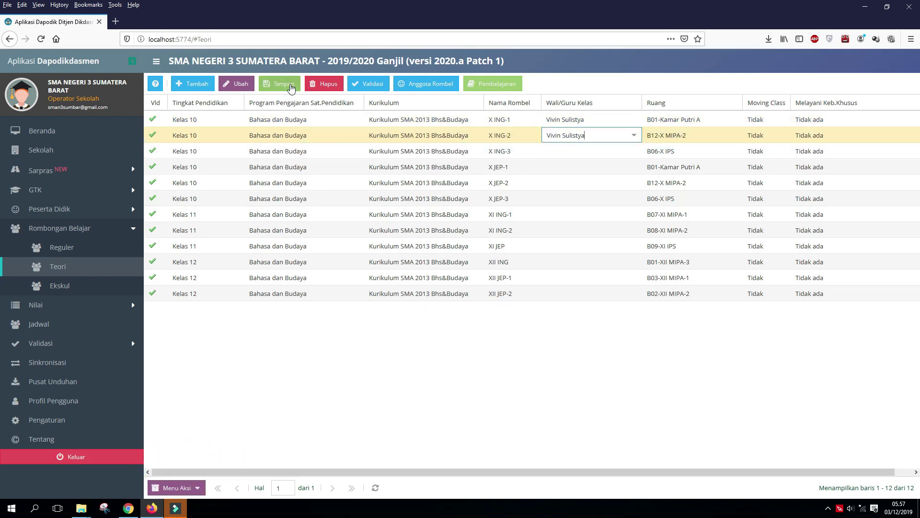
click(581, 151)
text(vivin)
key(Return)
Assign the JEP teacher as wali kelas of X JEP-1, X JEP-2 and X JEP-3
click(590, 167)
text(rina b)
click(288, 86)
click(572, 183)
text(rina)
click(283, 87)
click(575, 198)
text(rina)
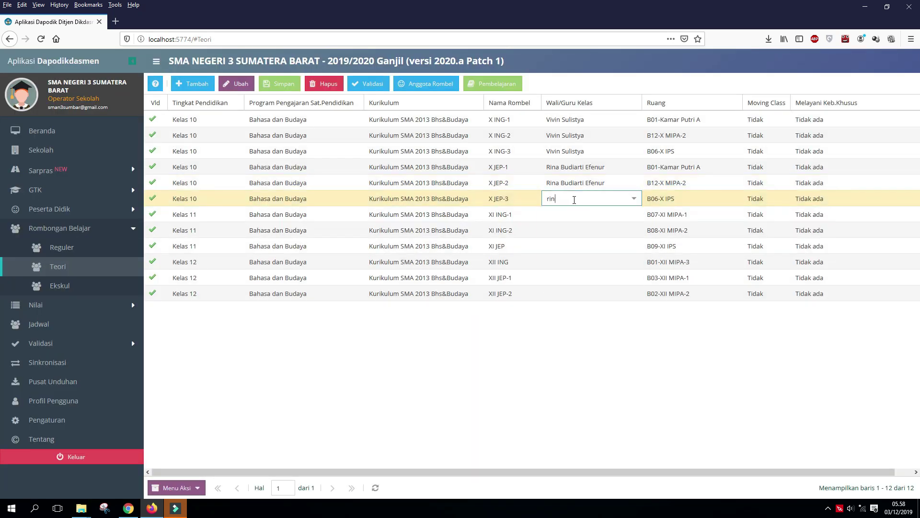
click(283, 84)
Give XI ING-1 and XI ING-2 the ING teacher and XI JEP the JEP teacher
click(551, 215)
text(vivin)
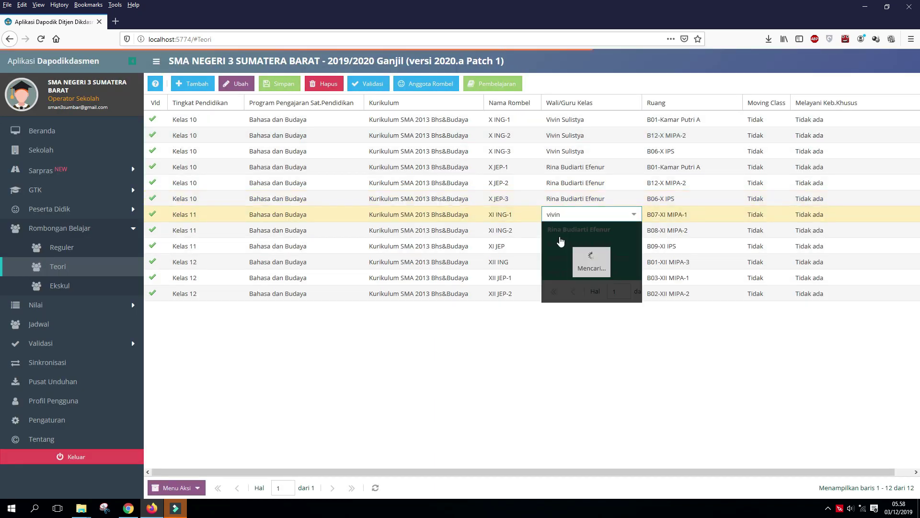
key(Return)
click(578, 232)
text(vivin)
key(Return)
click(576, 245)
text(rina b)
key(Return)
Give XII ING the ING teacher, XII JEP-1 and JEP-2 the JEP teacher, and save
click(571, 263)
text(vivin)
key(Return)
click(569, 283)
text(rina)
key(Return)
click(570, 293)
text(rina)
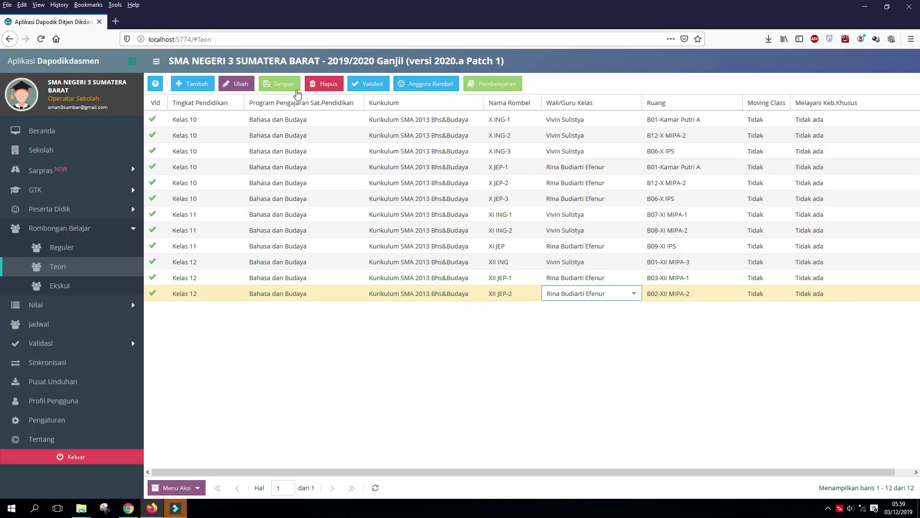
click(288, 90)
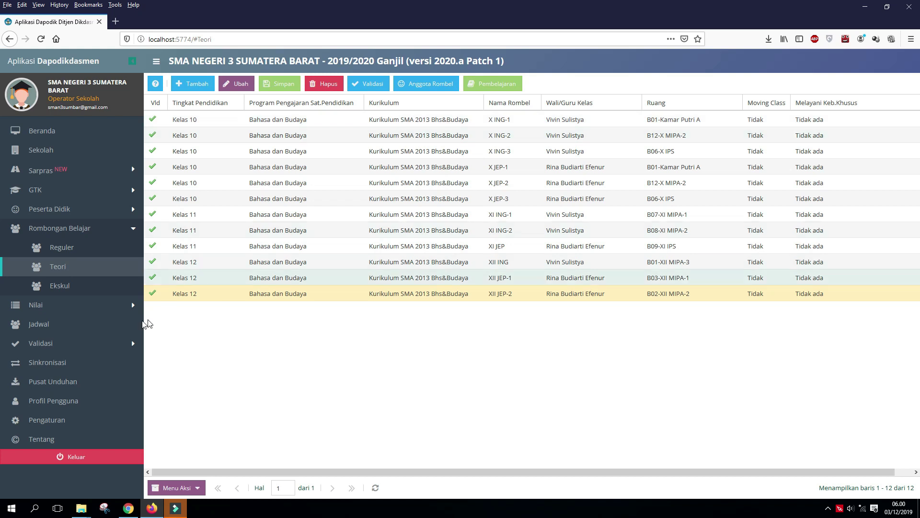
Run Validasi Lokal and check each tab from Sarpras through Referensi for Warning 0, Invalid 0
click(107, 344)
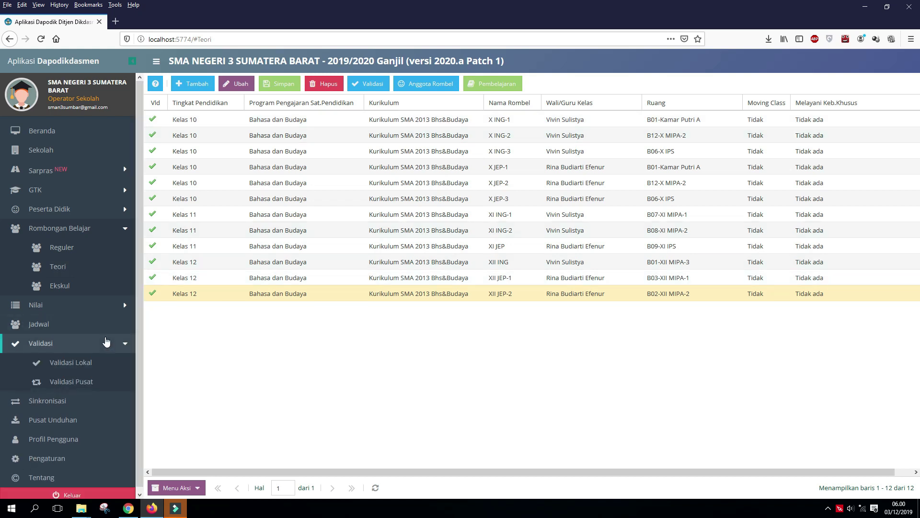
click(110, 359)
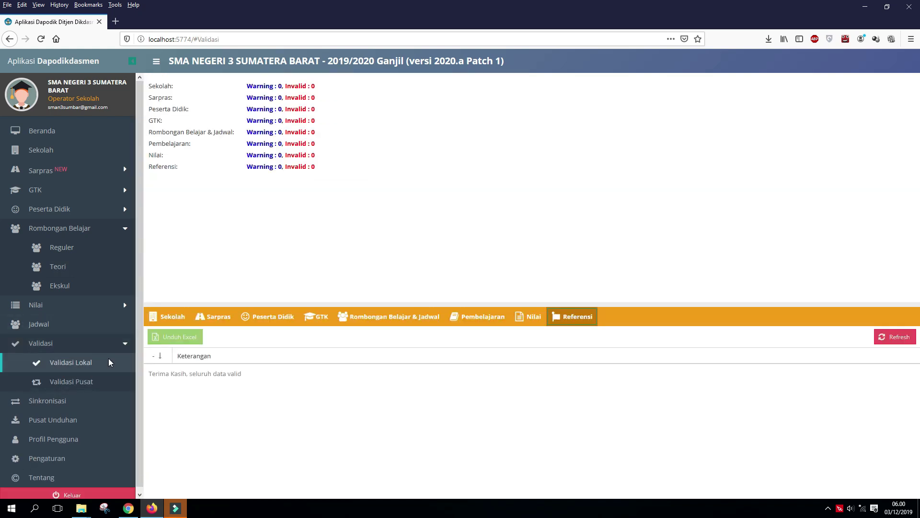
click(113, 345)
click(218, 303)
click(254, 303)
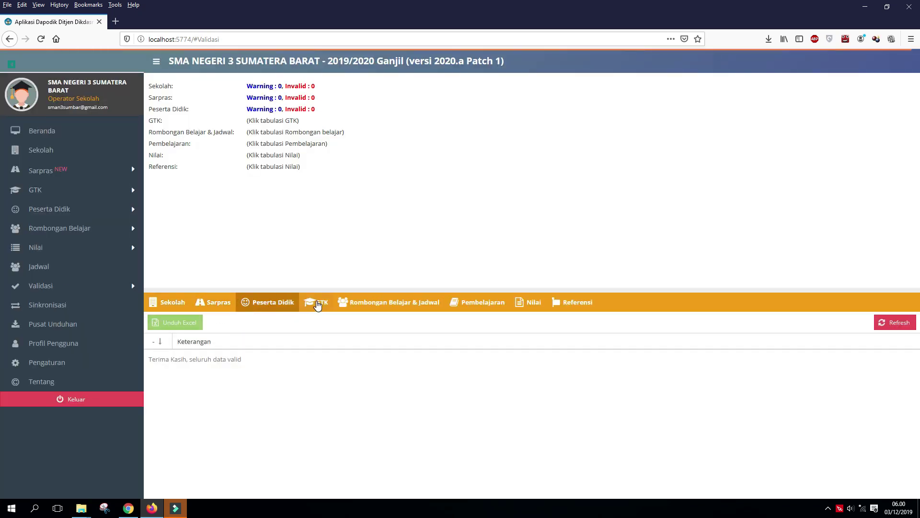
click(317, 304)
click(361, 304)
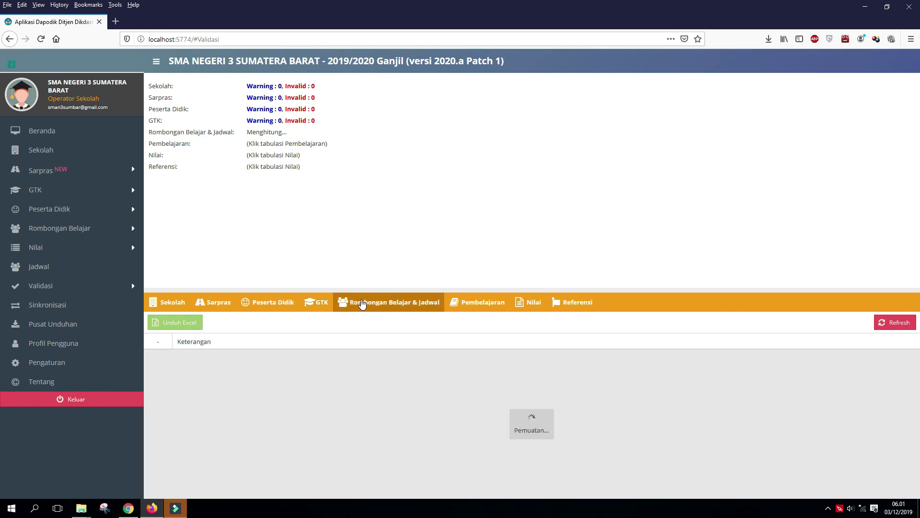
click(479, 303)
click(529, 303)
click(575, 305)
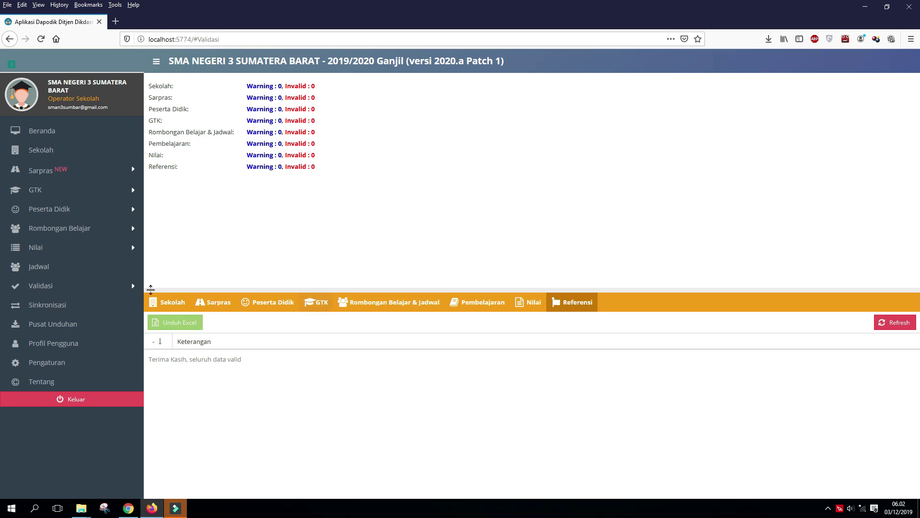
Start a Dapodik server synchronisation, confirming with Ya, to send the 12 changed Rombongan Belajar records
click(75, 306)
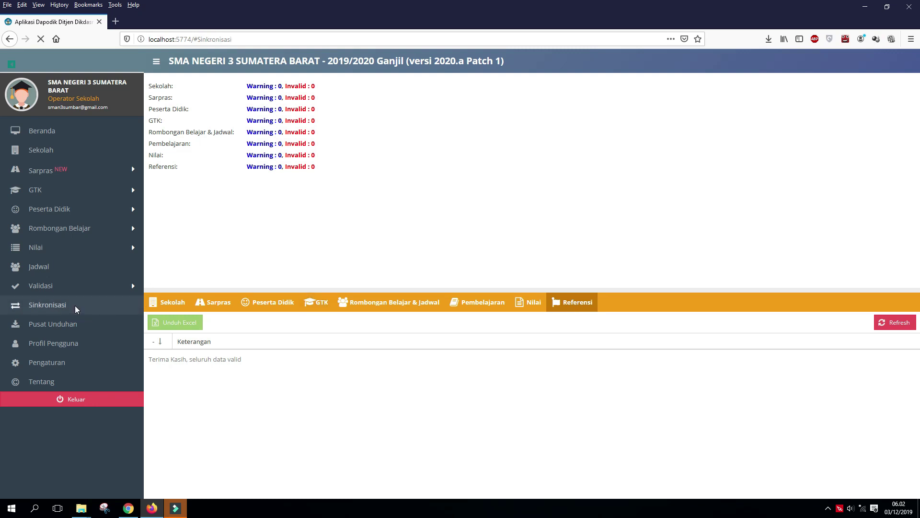
click(580, 413)
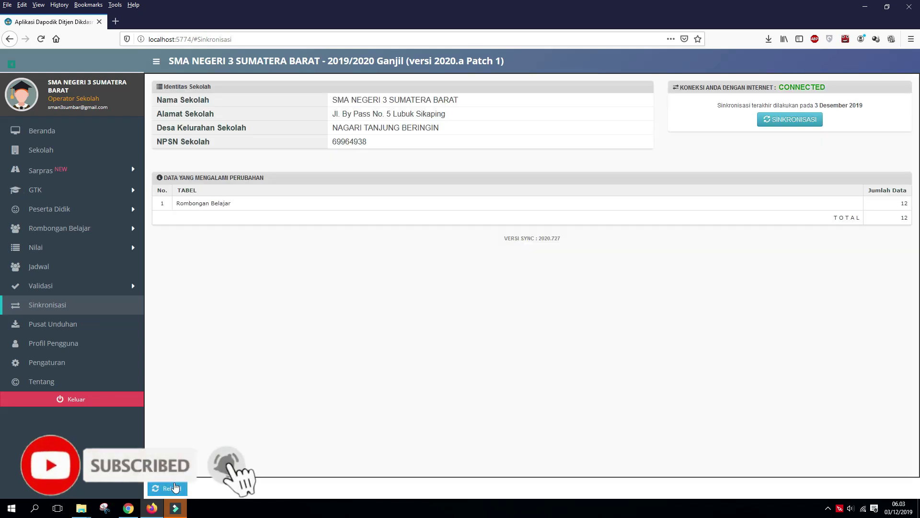
click(799, 120)
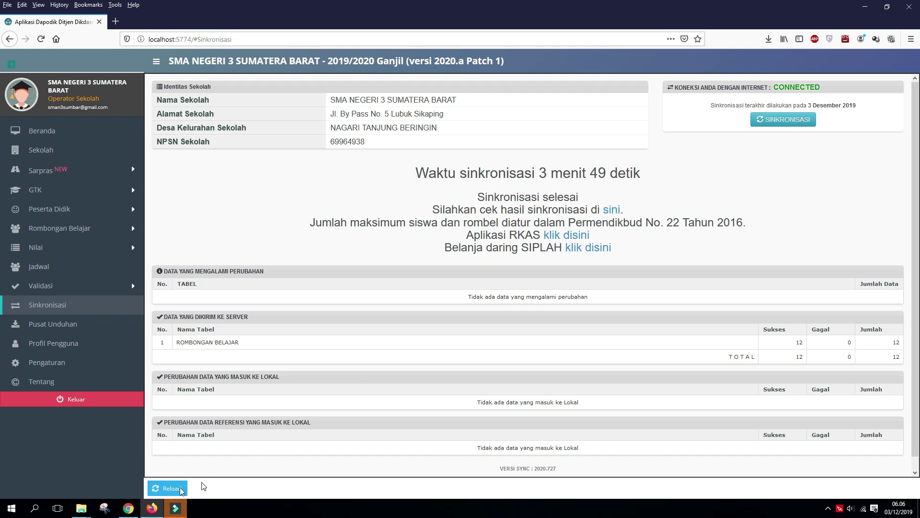
Back in e-Rapor SMA, re-run Sinkron Semua Data so Rombel/Kelas rises to 21
click(128, 508)
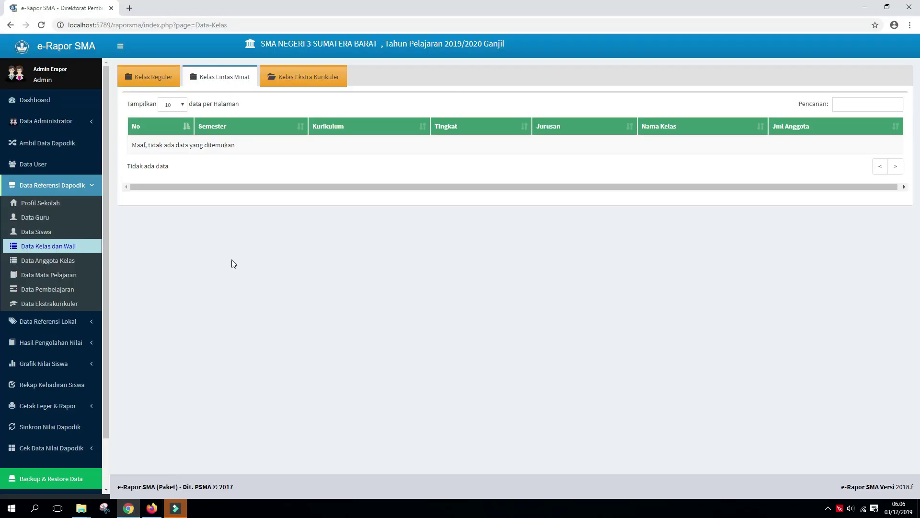
click(61, 143)
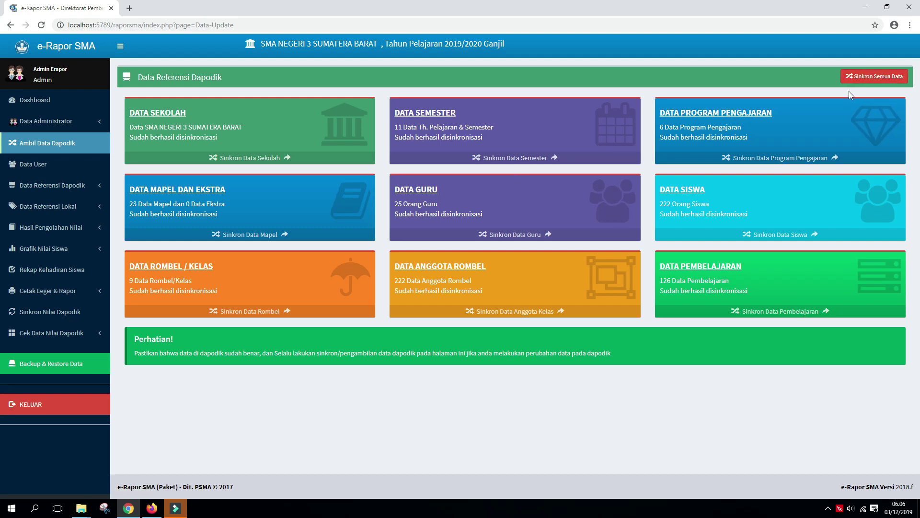
click(877, 77)
click(87, 191)
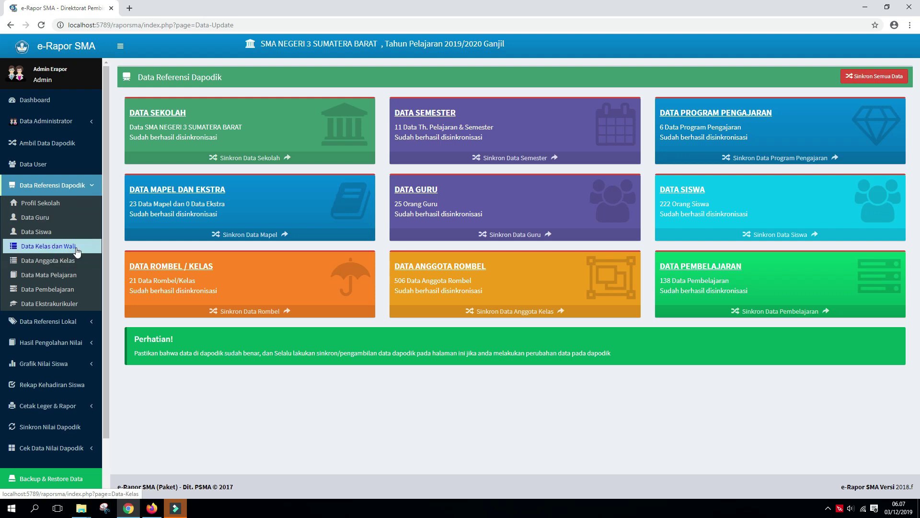
Show Data Kelas dan Wali's Kelas Lintas Minat tab, now listing the 12 Bahasa dan Budaya classes
click(46, 248)
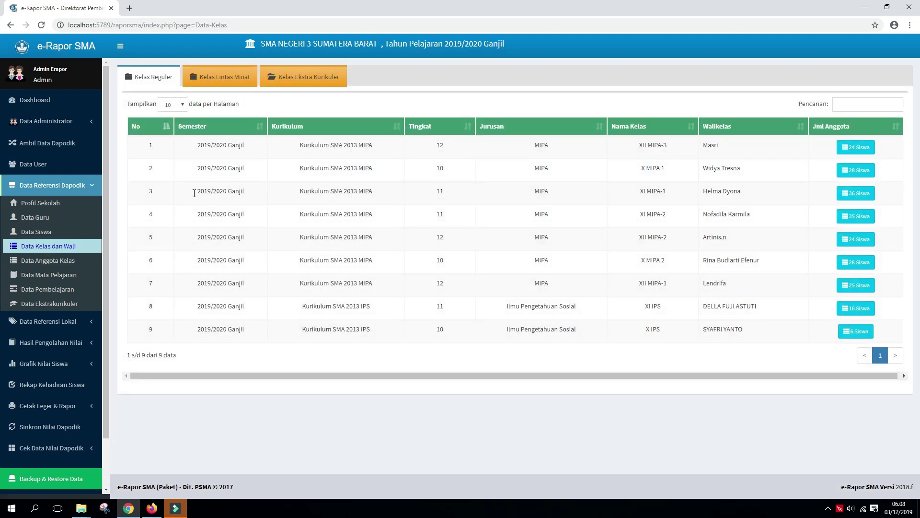
click(225, 78)
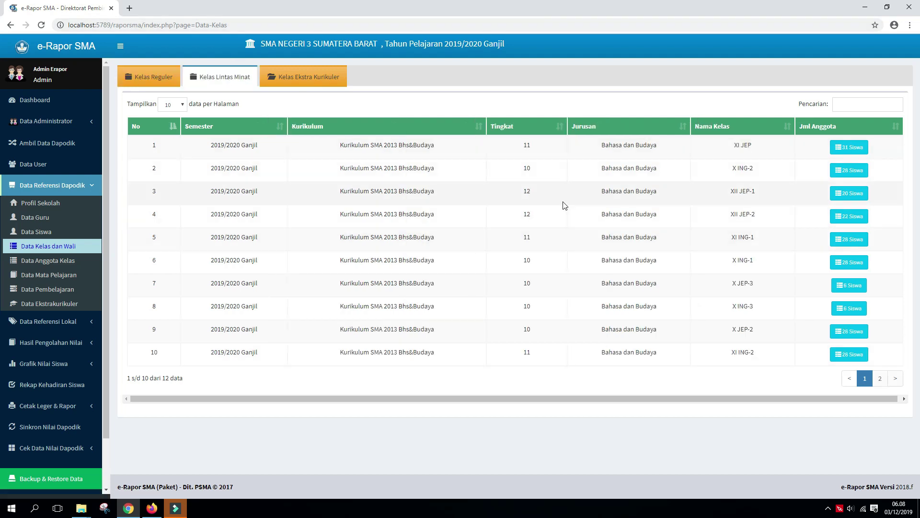